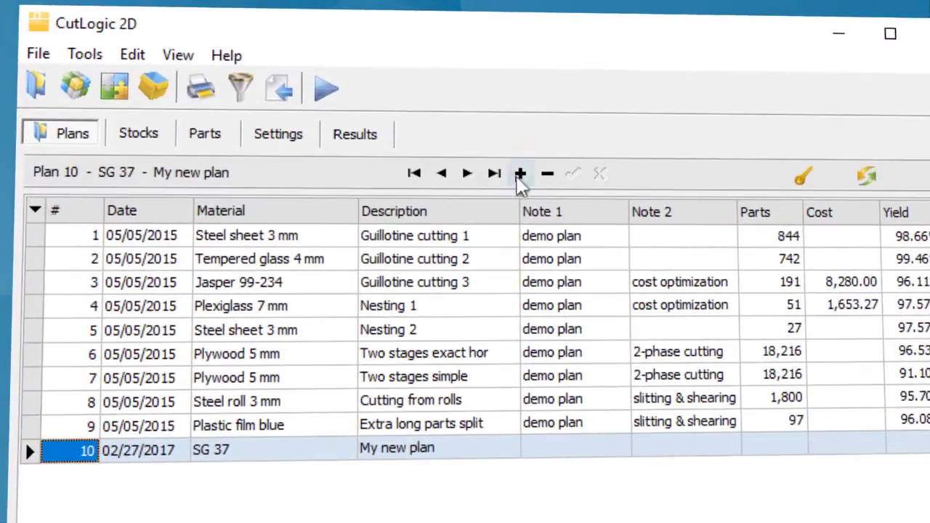
Add a new cutting plan described 'Import parts' and show its empty Parts list.
{"action": "left_click", "coordinate": [520, 174]}
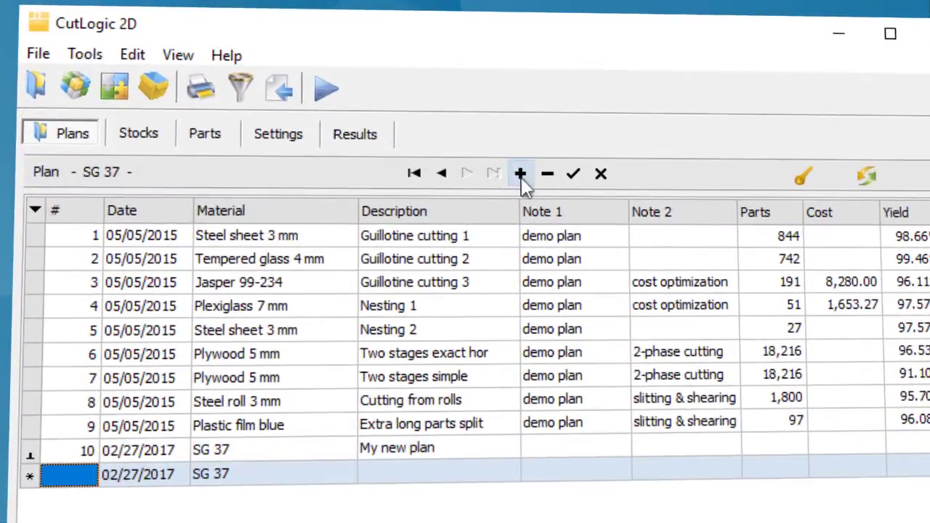
{"action": "left_click", "coordinate": [377, 476]}
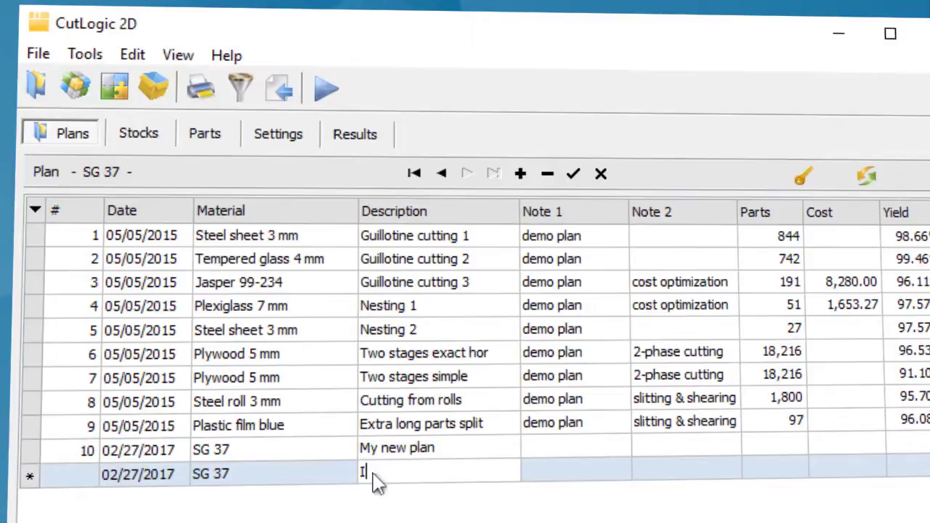
{"action": "type", "text": "Import parts"}
{"action": "left_click", "coordinate": [210, 136]}
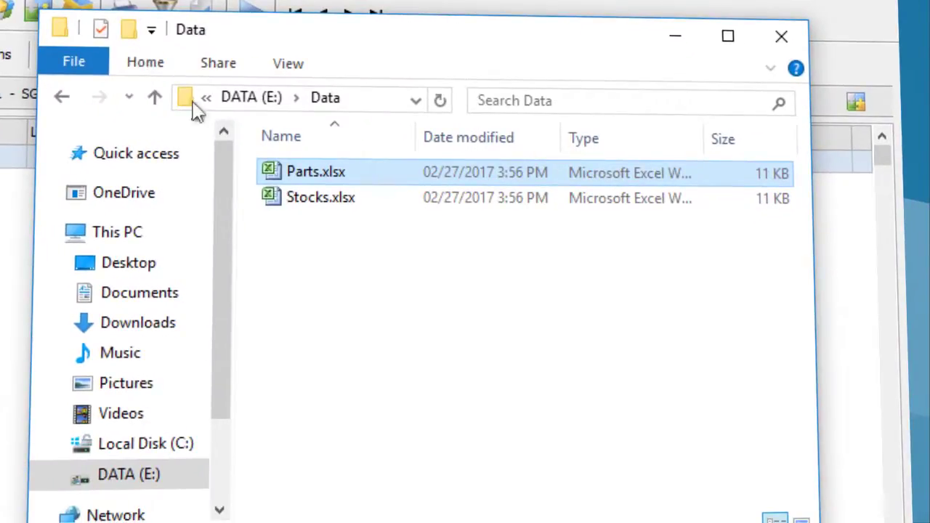
Open Parts.xlsx and select its Length, Width, Quantity, Part Number and Turn columns.
{"action": "double_click", "coordinate": [282, 175]}
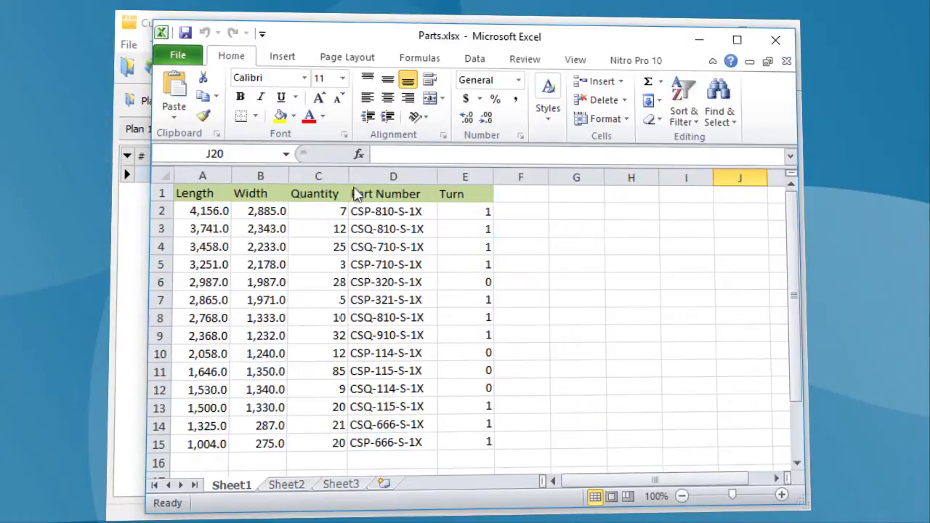
{"action": "left_click", "coordinate": [202, 176]}
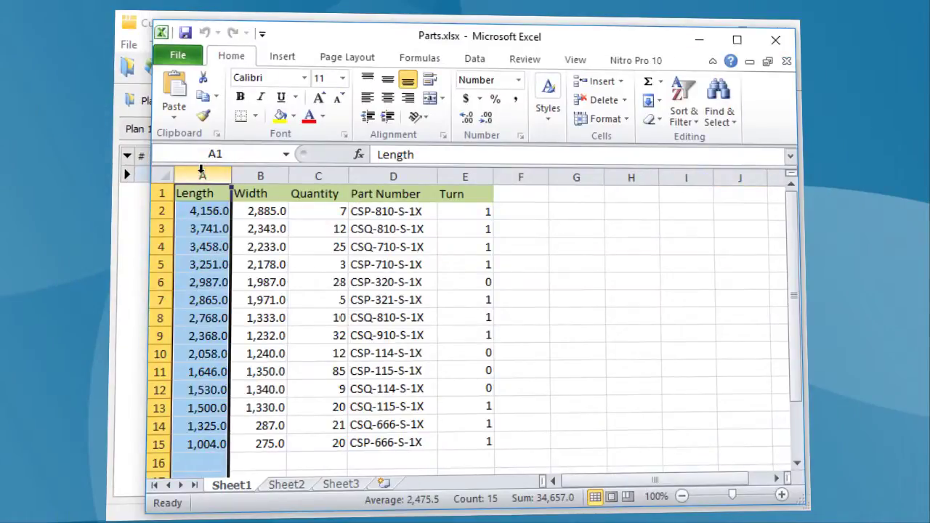
{"action": "left_click", "coordinate": [253, 173]}
{"action": "left_click", "coordinate": [318, 172]}
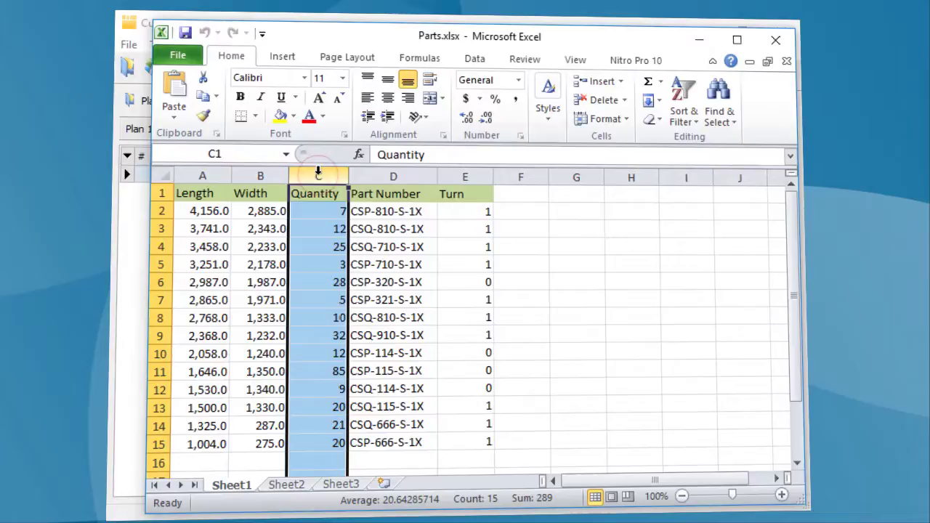
{"action": "left_click", "coordinate": [382, 170]}
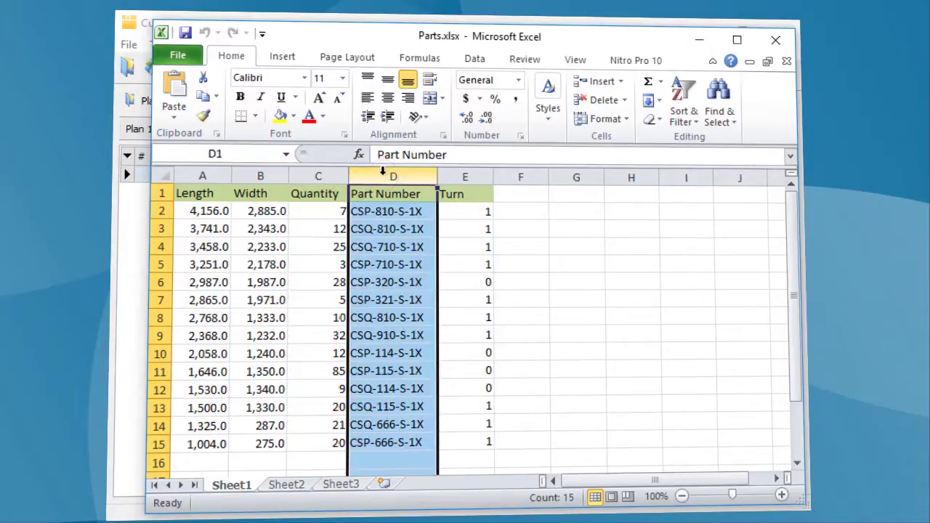
{"action": "left_click", "coordinate": [463, 169]}
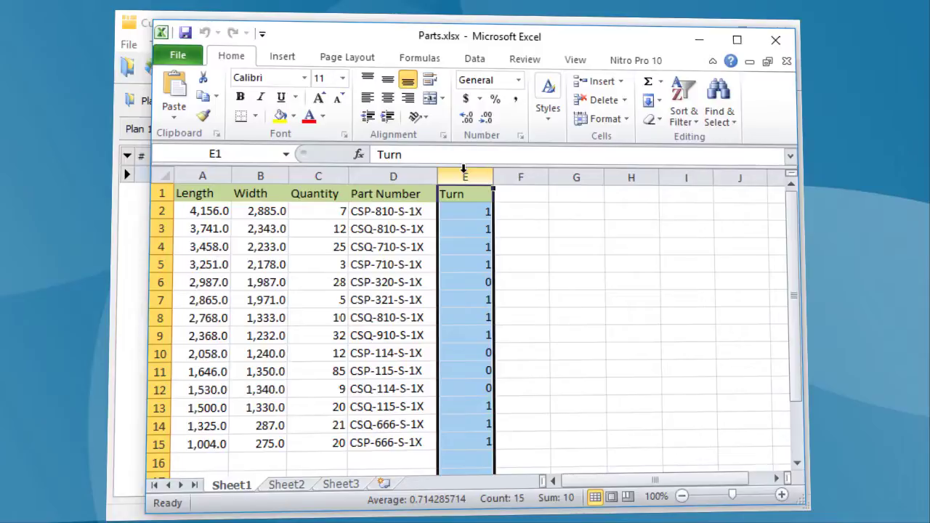
Select the full parts table A1:E15 and copy it to the clipboard.
{"action": "left_click", "coordinate": [200, 200]}
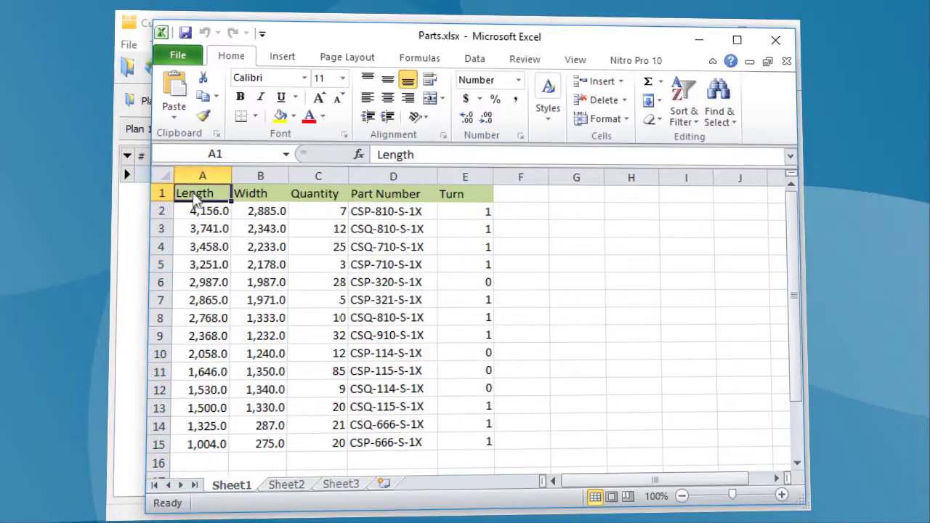
{"action": "key", "text": "ctrl+a"}
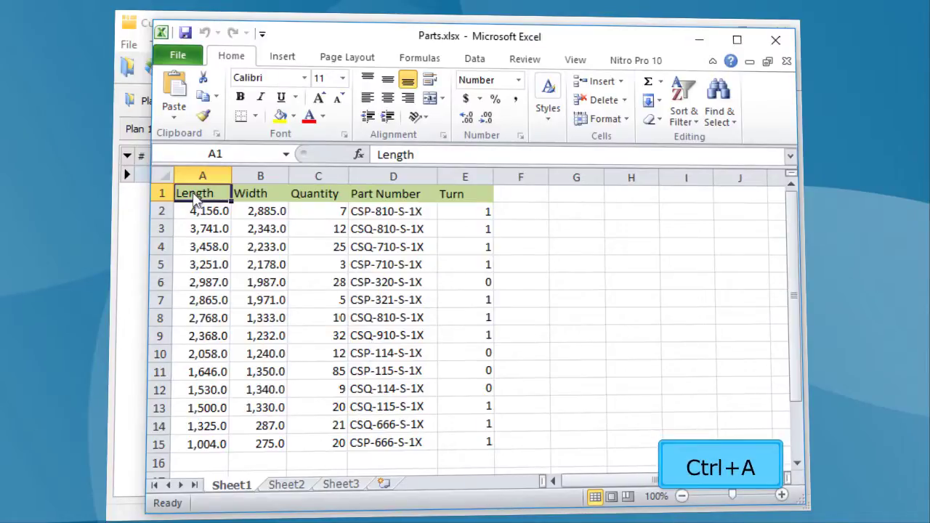
{"action": "key", "text": "ctrl+a"}
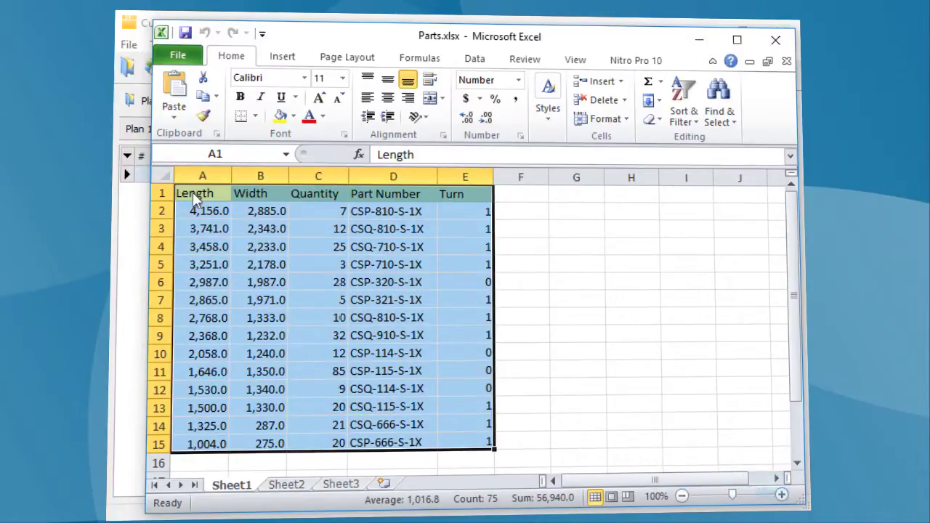
{"action": "key", "text": "ctrl+c"}
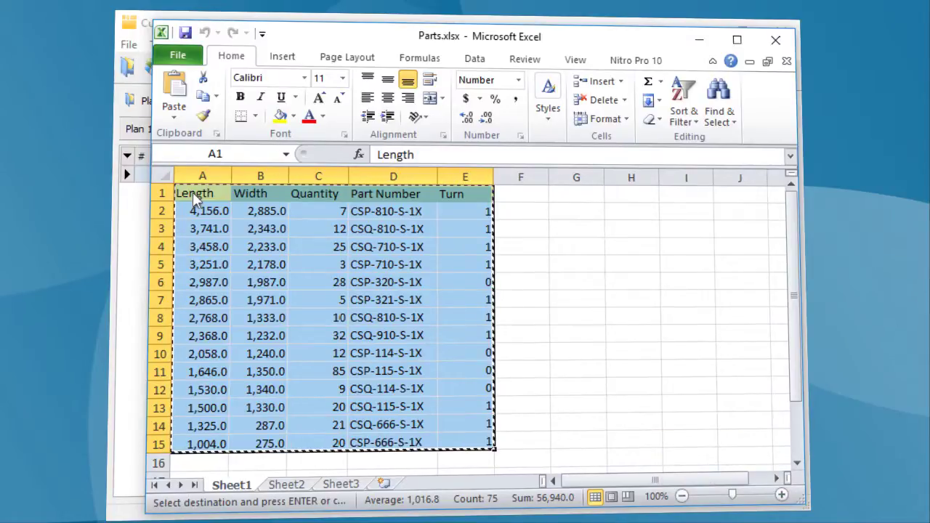
Start the Ctrl+J clipboard import using the first row as field names and TAB as delimiter.
{"action": "left_click", "coordinate": [145, 27]}
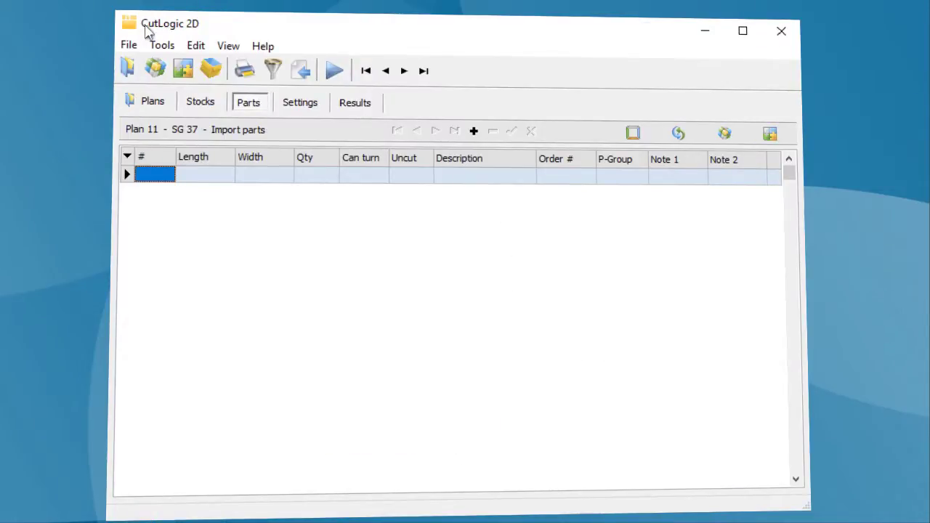
{"action": "key", "text": "ctrl+j"}
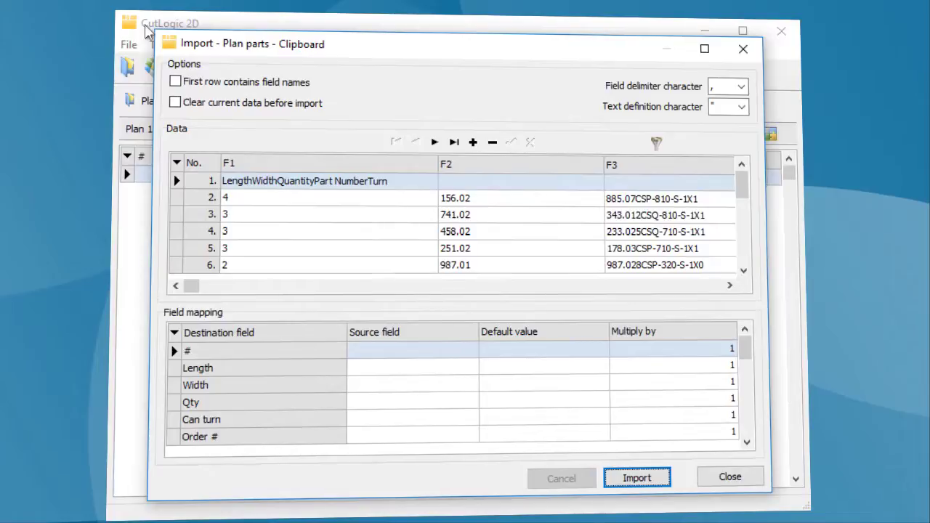
{"action": "left_click", "coordinate": [175, 82]}
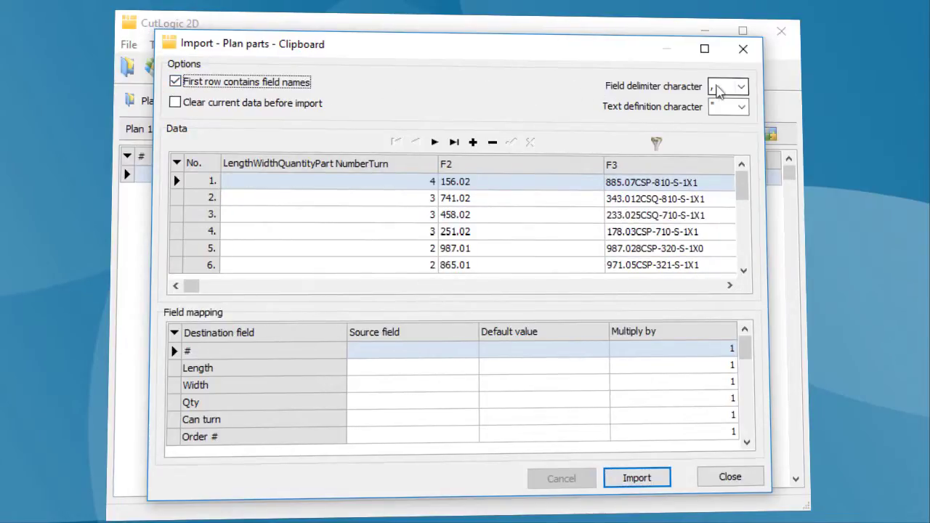
{"action": "left_click", "coordinate": [718, 88]}
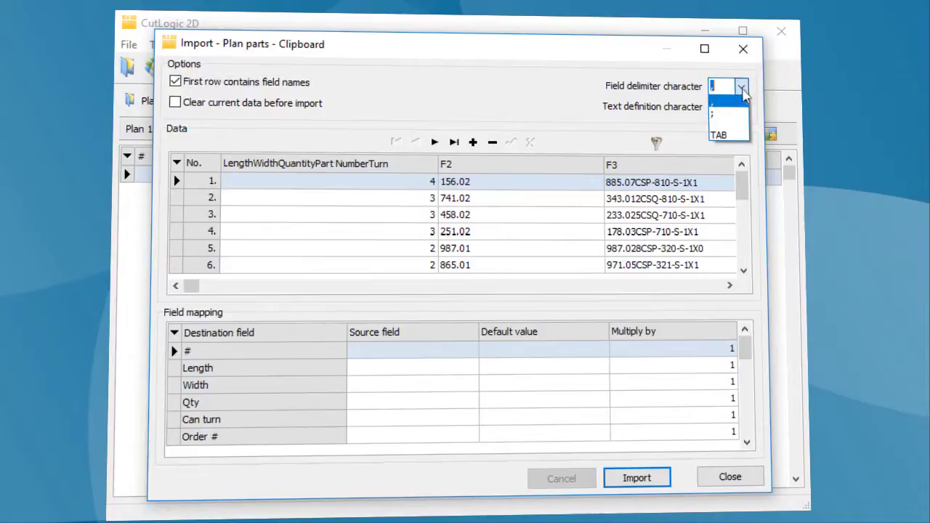
{"action": "left_click", "coordinate": [719, 137]}
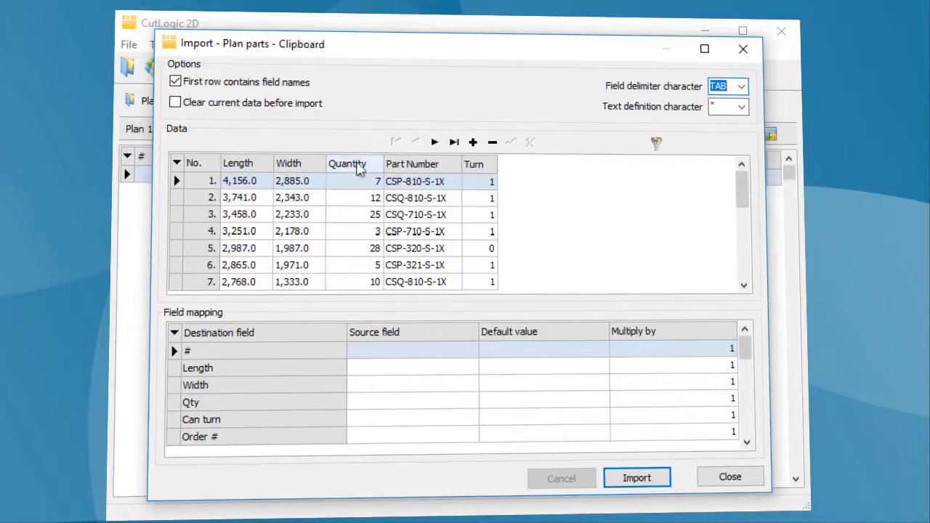
Sort the import data by Quantity and filter it to Part Number contains 'CSP'.
{"action": "left_click", "coordinate": [346, 166]}
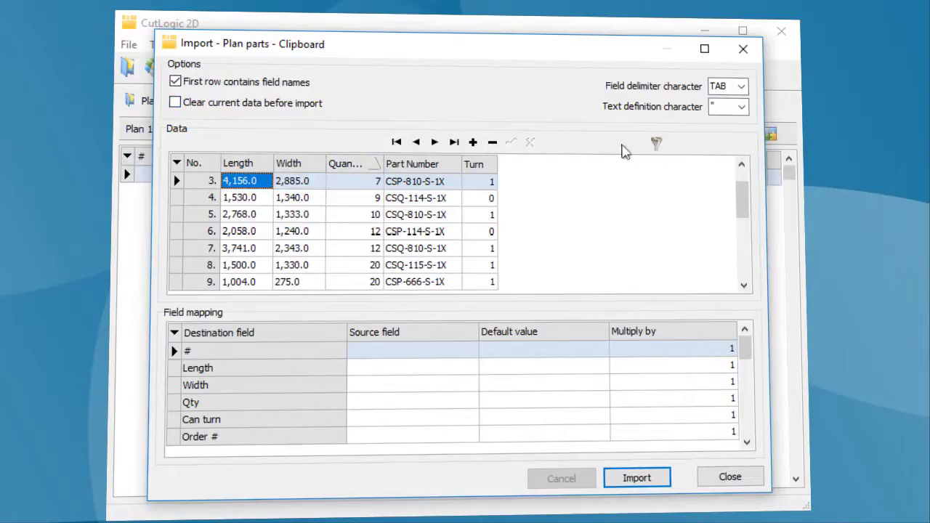
{"action": "left_click", "coordinate": [656, 144]}
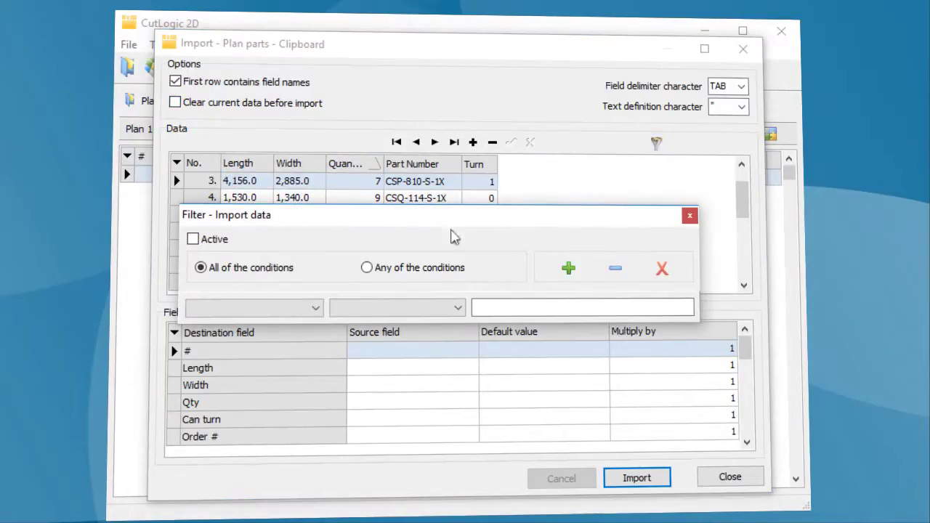
{"action": "left_click", "coordinate": [263, 311]}
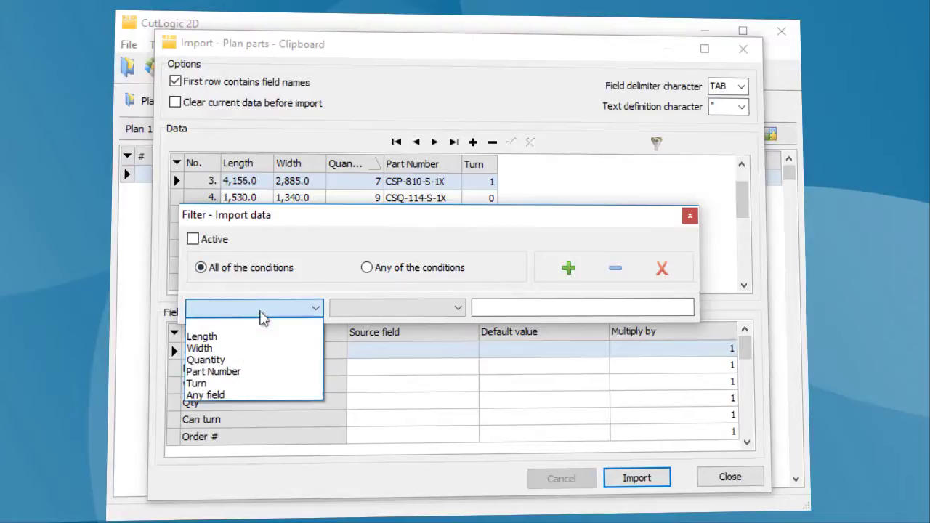
{"action": "left_click", "coordinate": [231, 370]}
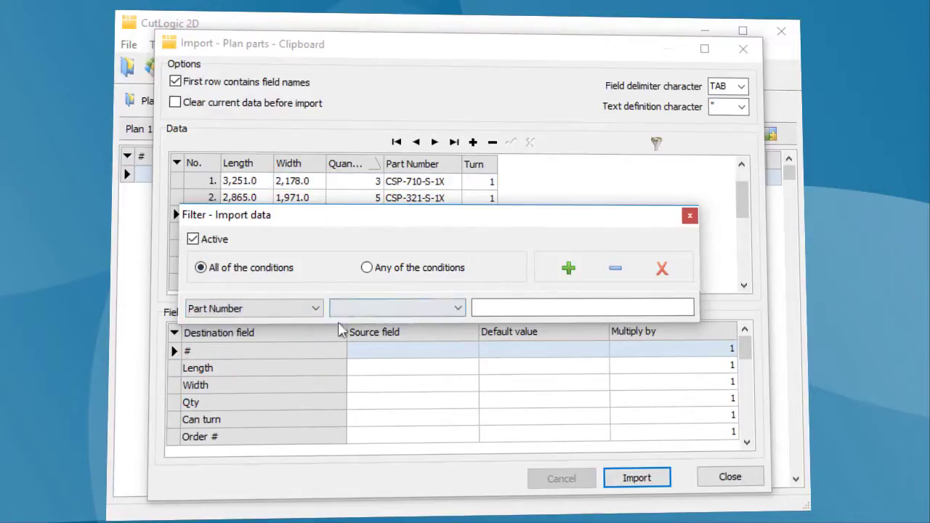
{"action": "left_click", "coordinate": [371, 312]}
{"action": "left_click", "coordinate": [367, 337]}
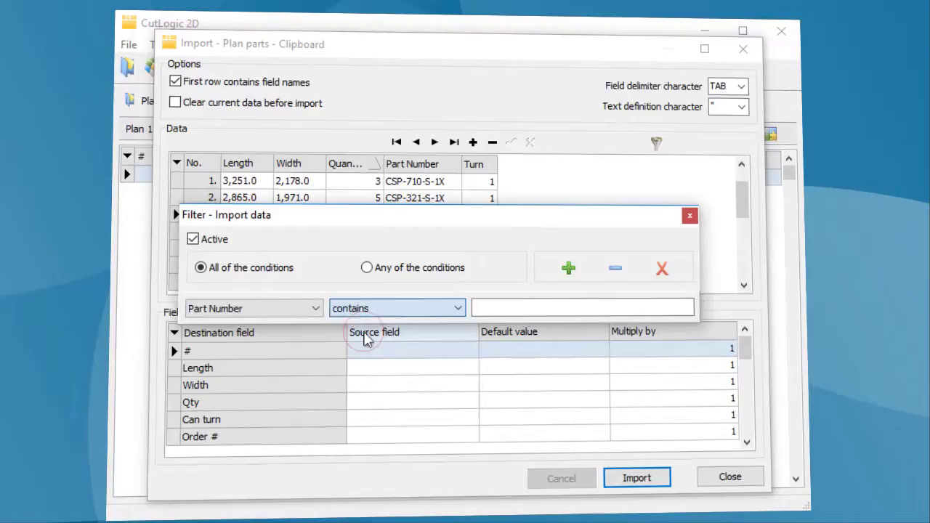
{"action": "left_click", "coordinate": [483, 307]}
{"action": "type", "text": "CSP"}
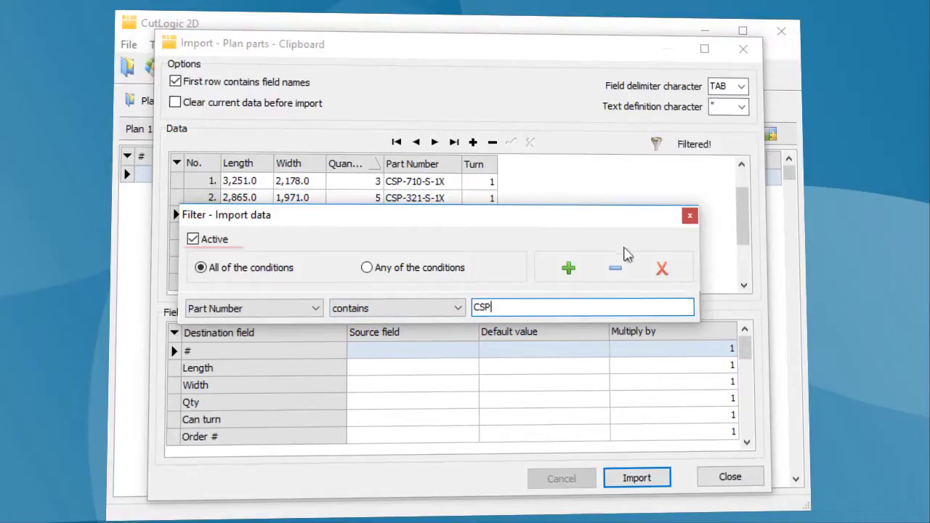
{"action": "left_click", "coordinate": [689, 216]}
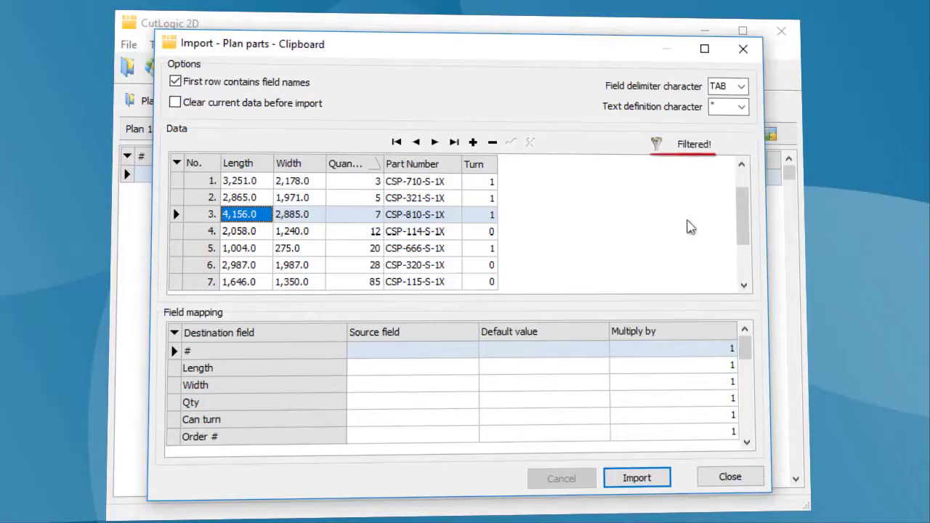
Map the Length, Width and Qty fields to the Length, Width and Quantity source columns.
{"action": "scroll", "coordinate": [751, 429], "scroll_direction": "down", "scroll_amount": 6}
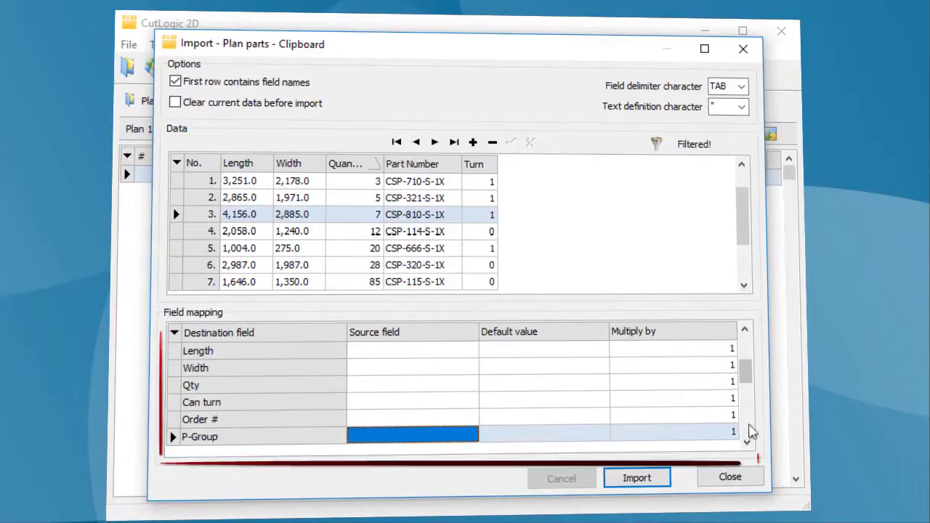
{"action": "scroll", "coordinate": [752, 431], "scroll_direction": "down", "scroll_amount": 6}
{"action": "scroll", "coordinate": [751, 430], "scroll_direction": "down", "scroll_amount": 6}
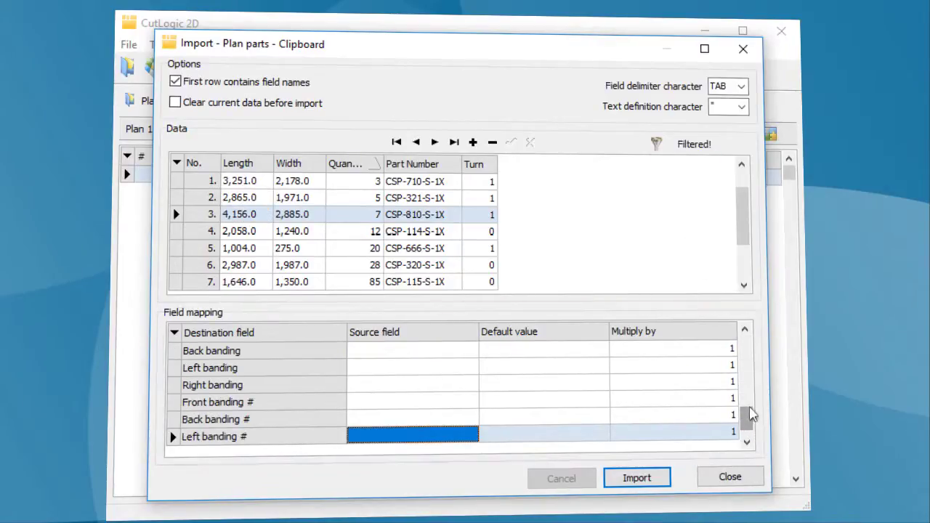
{"action": "scroll", "coordinate": [749, 353], "scroll_direction": "up", "scroll_amount": 18}
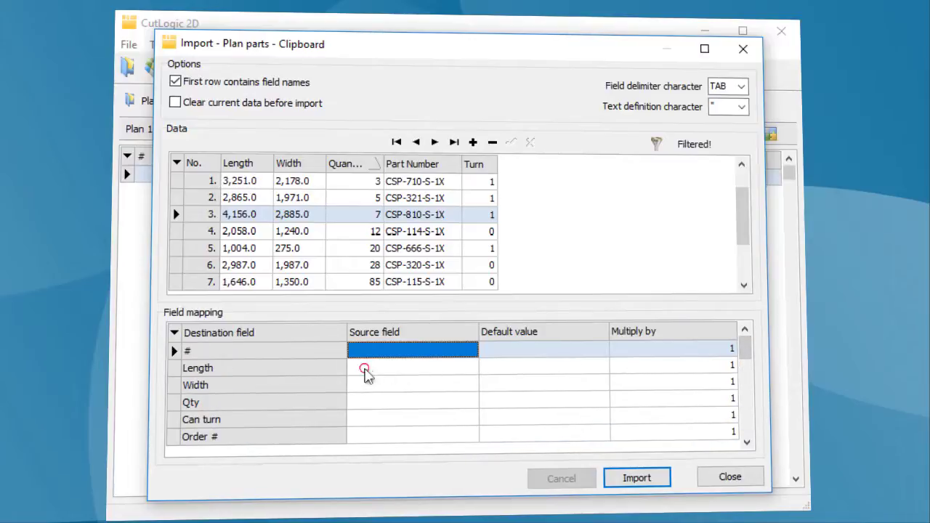
{"action": "left_click", "coordinate": [365, 375]}
{"action": "left_click", "coordinate": [366, 374]}
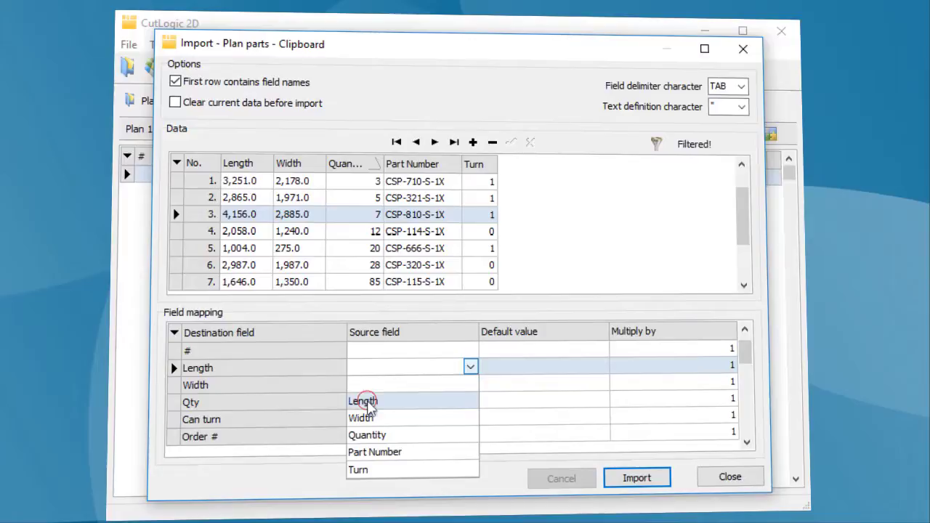
{"action": "left_click", "coordinate": [366, 401]}
{"action": "left_click", "coordinate": [357, 387]}
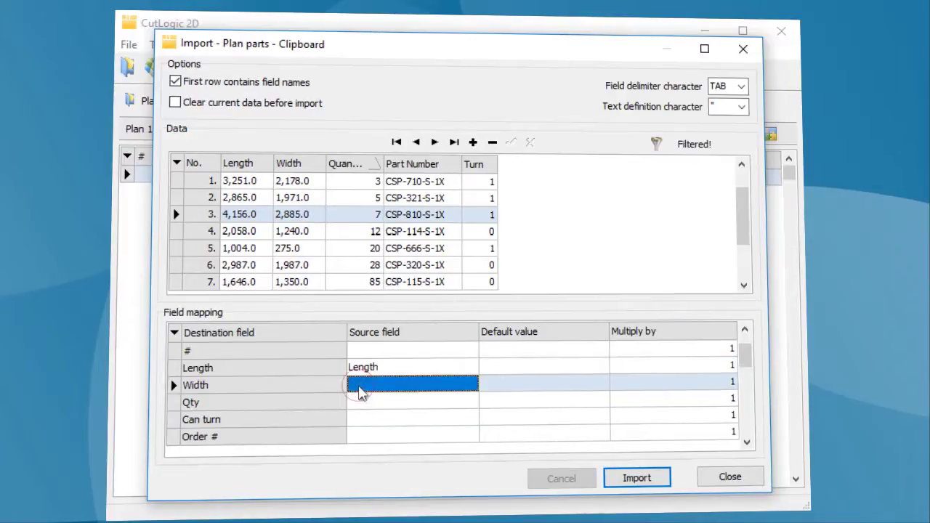
{"action": "left_click", "coordinate": [358, 387]}
{"action": "left_click", "coordinate": [363, 435]}
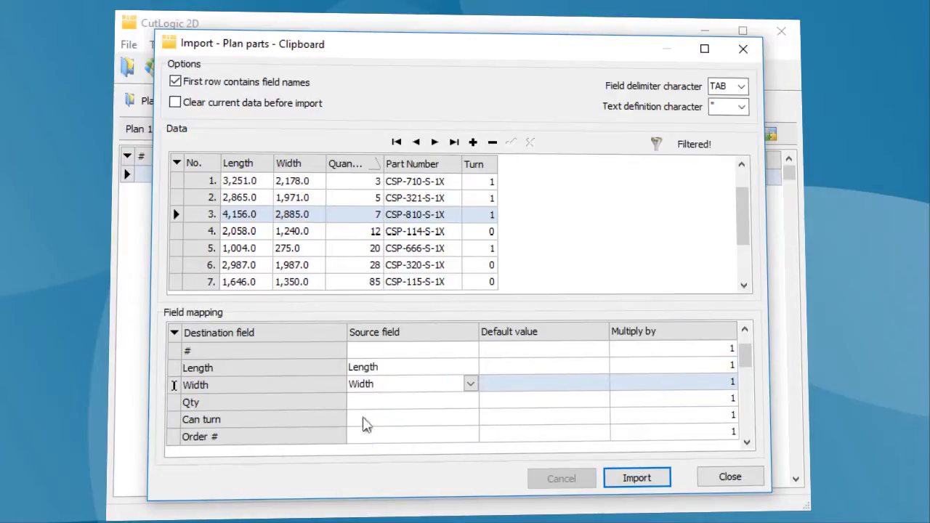
{"action": "left_click", "coordinate": [361, 408]}
{"action": "left_click", "coordinate": [362, 410]}
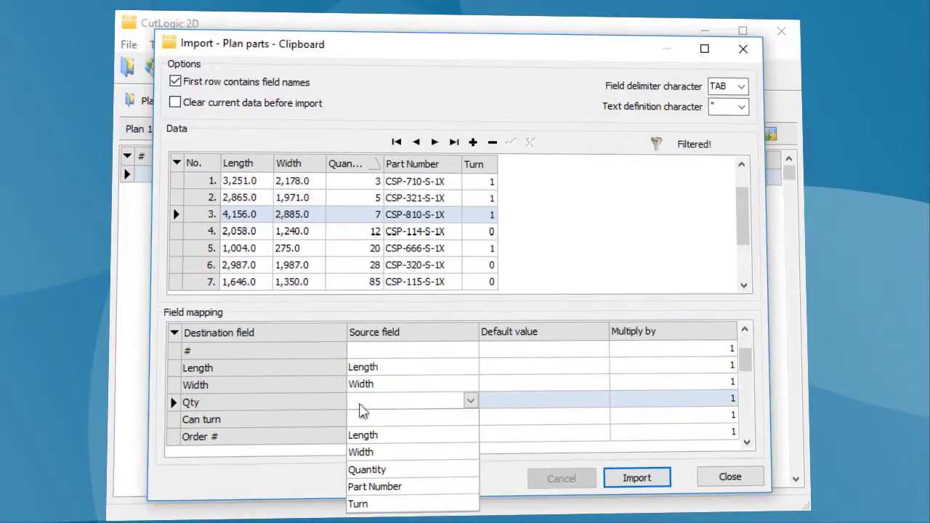
{"action": "left_click", "coordinate": [372, 469]}
Map Can turn to the Turn column and Description to the Part Number column.
{"action": "left_click", "coordinate": [747, 441]}
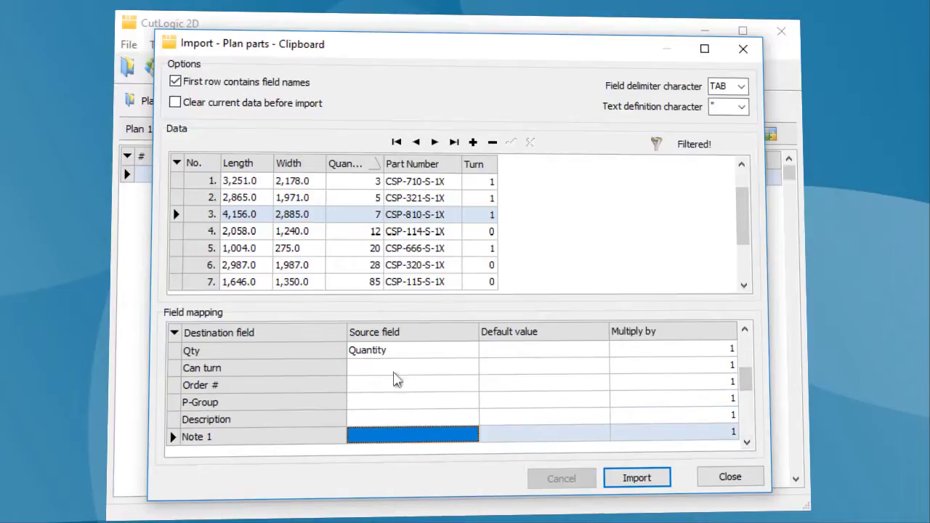
{"action": "left_click", "coordinate": [364, 369]}
{"action": "left_click", "coordinate": [365, 369]}
{"action": "left_click", "coordinate": [357, 470]}
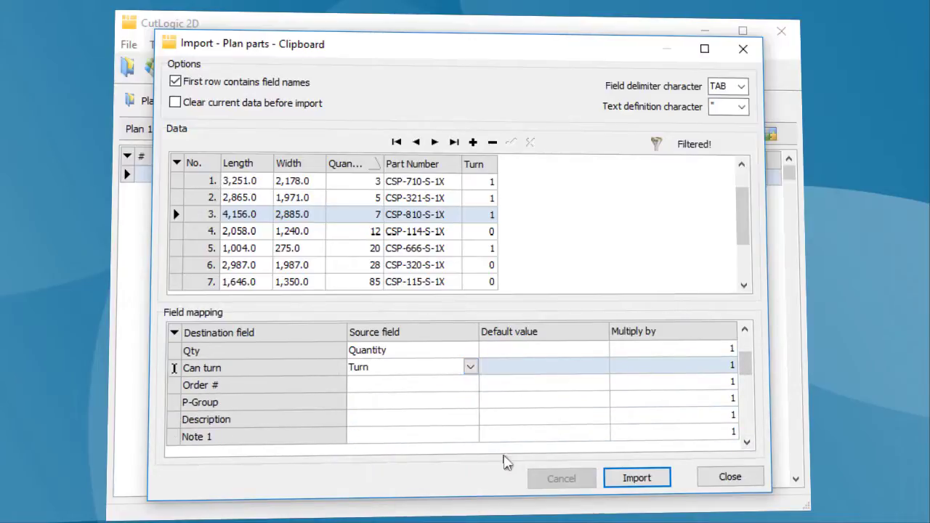
{"action": "left_click", "coordinate": [746, 442]}
{"action": "left_click", "coordinate": [746, 442]}
{"action": "left_click", "coordinate": [364, 371]}
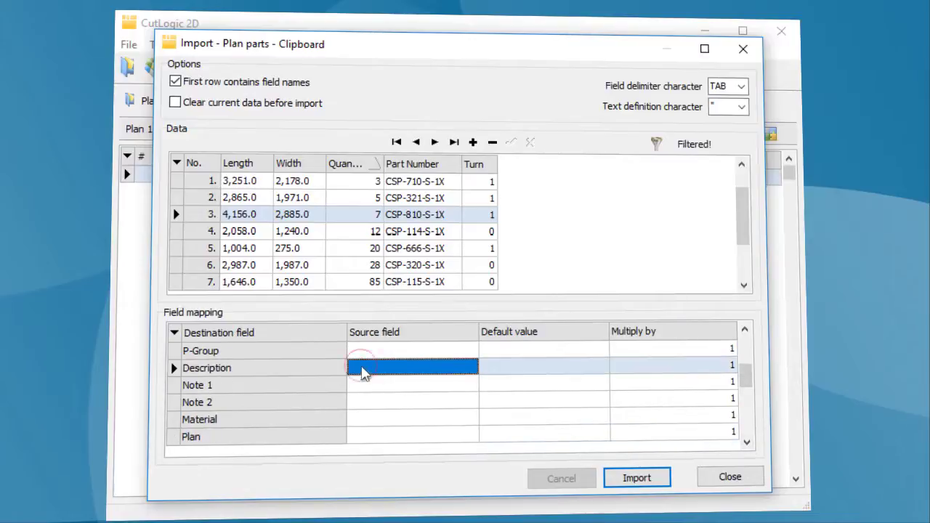
{"action": "left_click", "coordinate": [365, 371]}
{"action": "left_click", "coordinate": [385, 452]}
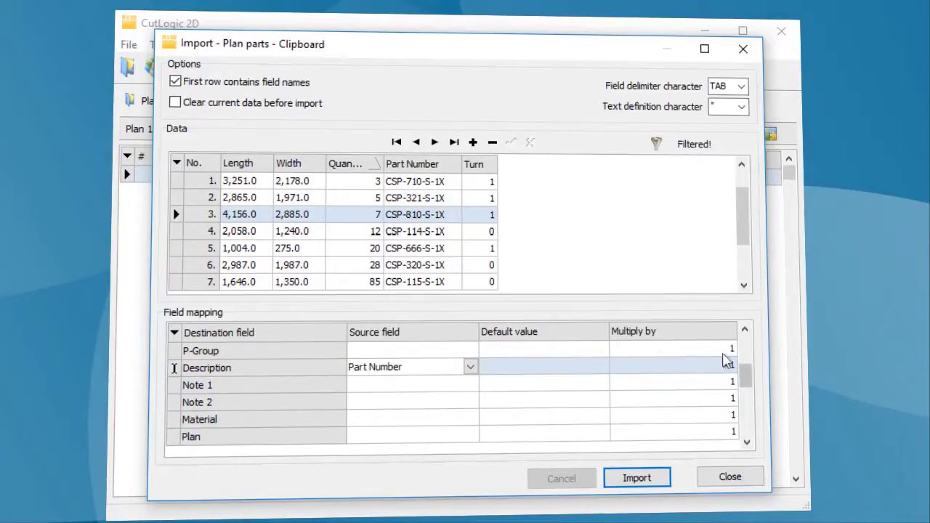
{"action": "left_click", "coordinate": [747, 354]}
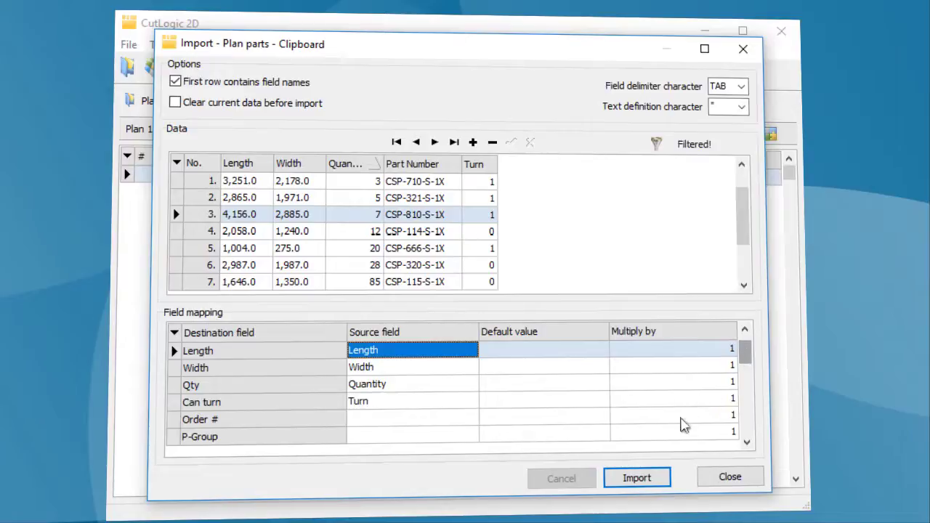
Import the 7 filtered CSP parts and confirm the '7 records imported' message.
{"action": "left_click", "coordinate": [635, 478]}
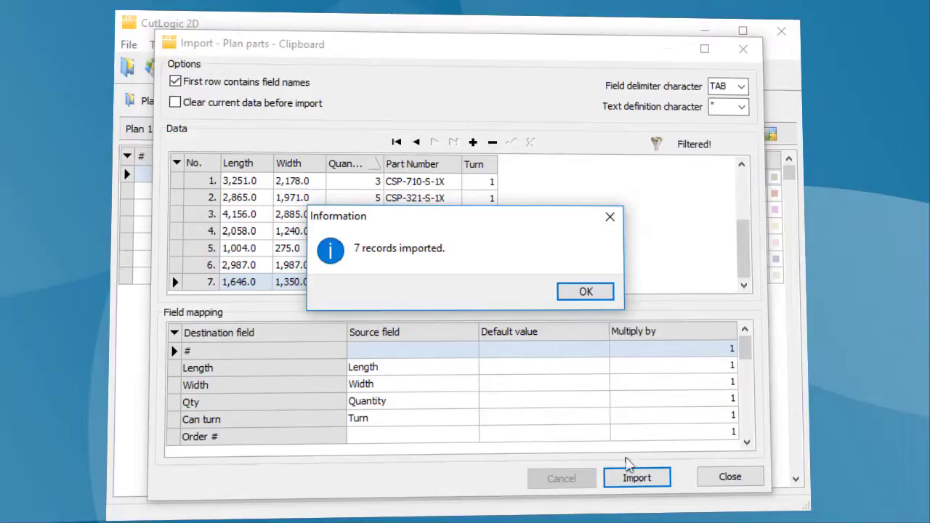
{"action": "left_click", "coordinate": [587, 294]}
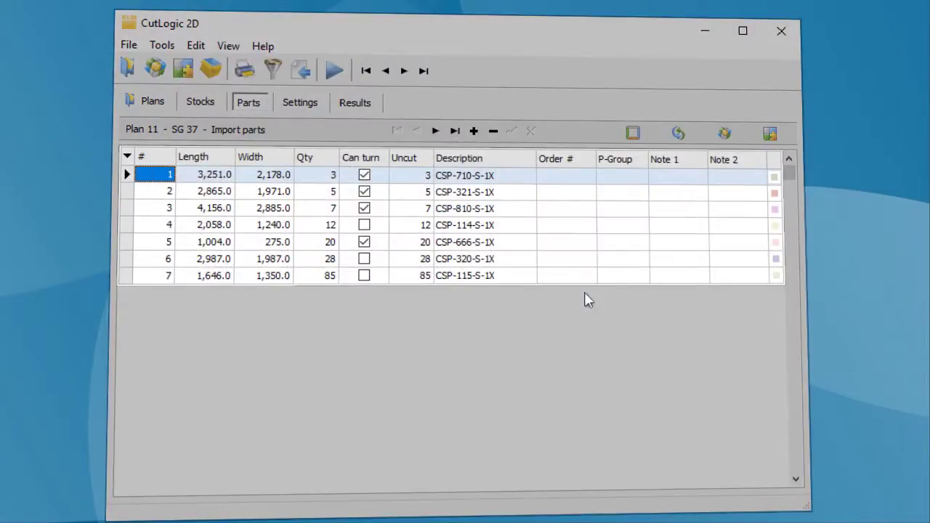